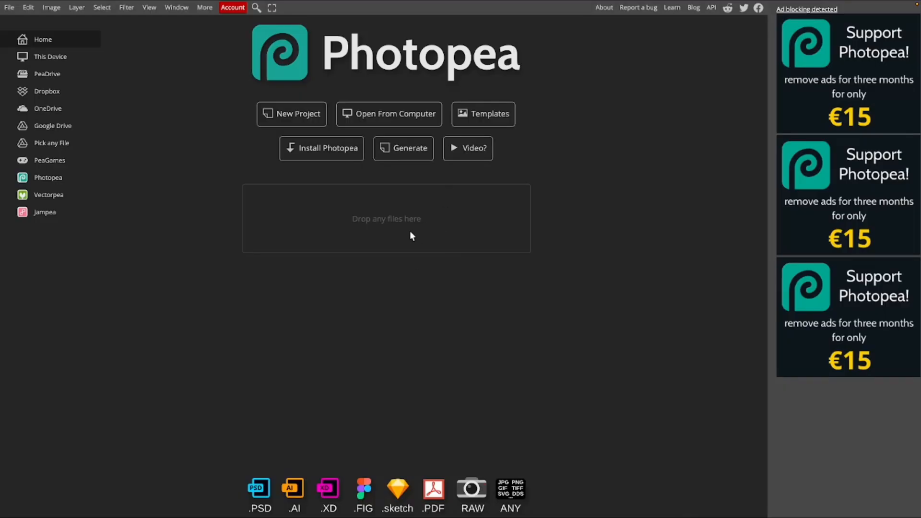
Create a new blank project 1920 pixels wide and 1080 pixels high with a white background
click(303, 121)
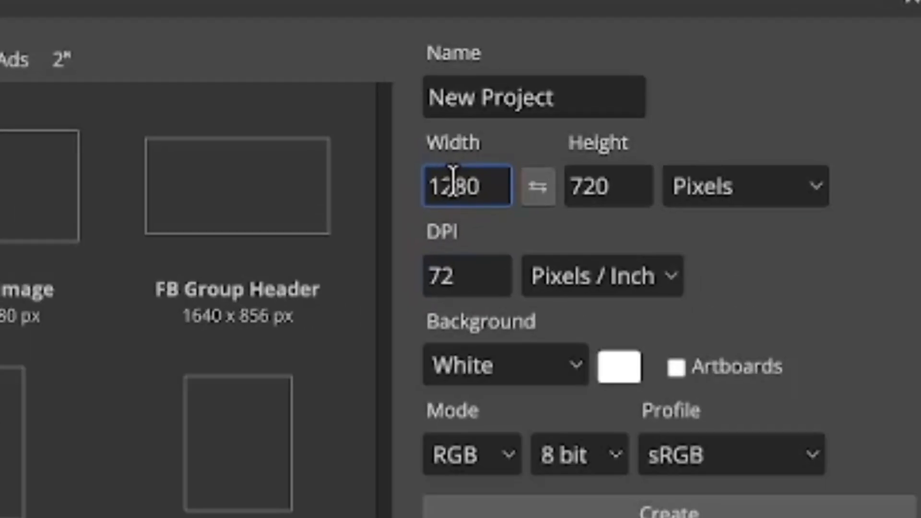
double_click(453, 185)
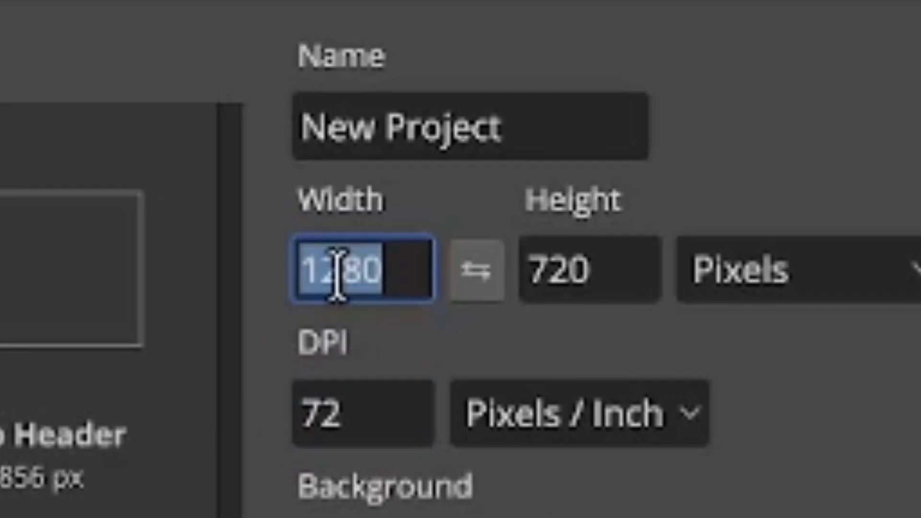
text(1920)
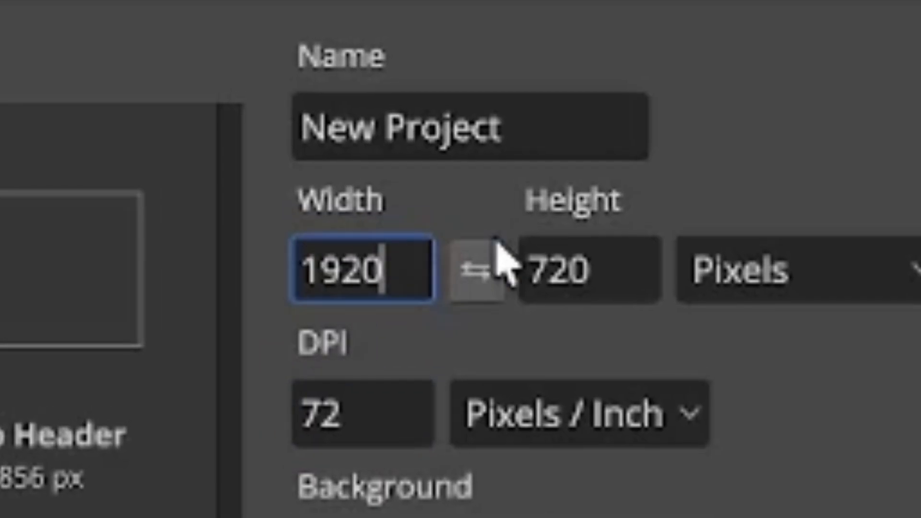
double_click(615, 250)
text(1080)
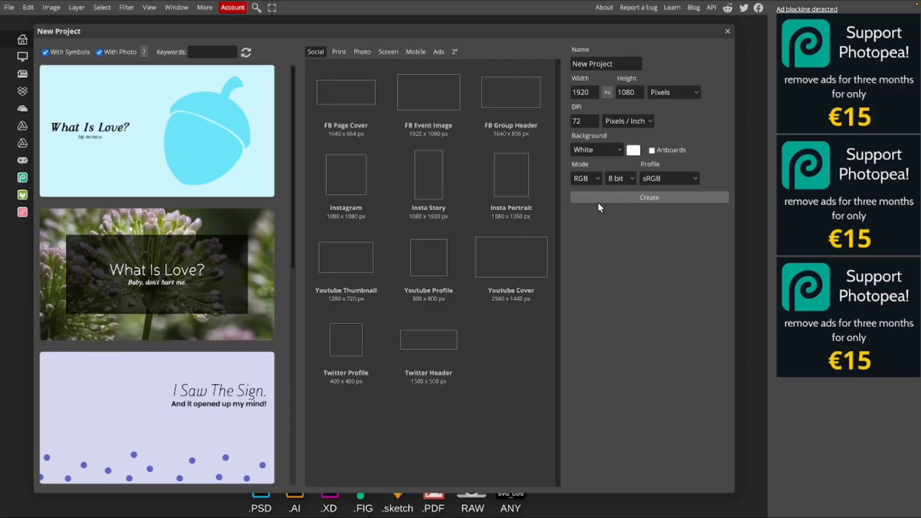
click(598, 200)
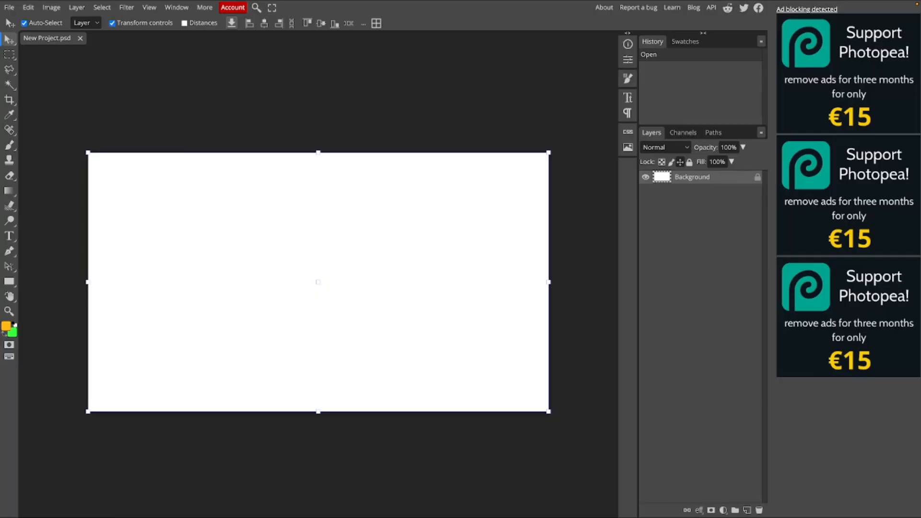
Place the gorilla scene image on the canvas and rasterize its layer
drag(342, 262, 337, 259)
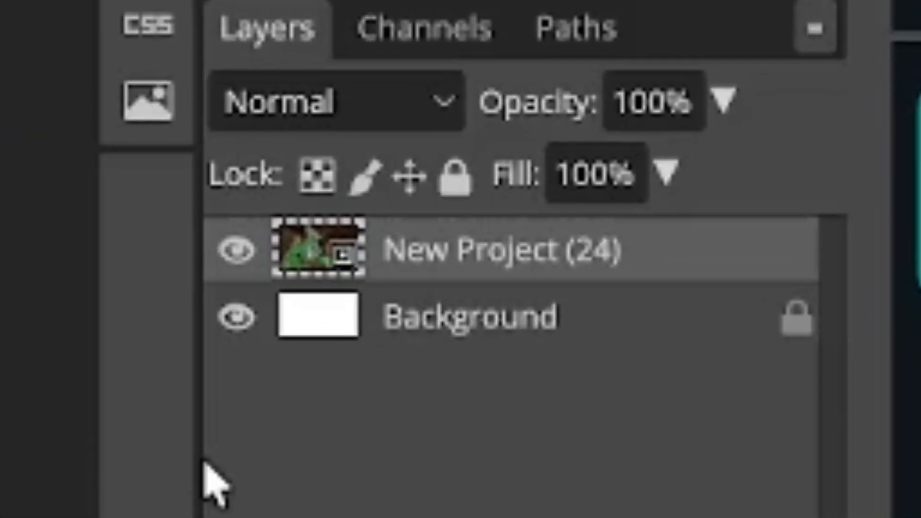
right_click(557, 255)
click(612, 255)
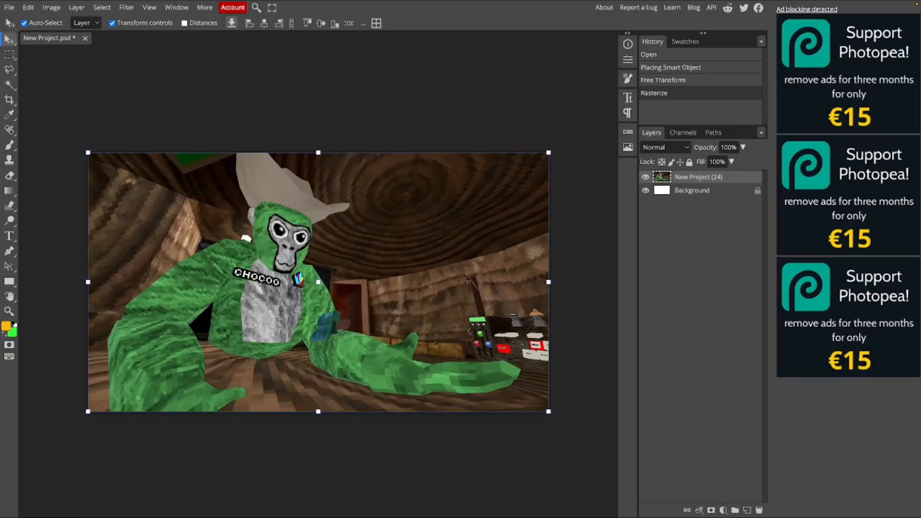
Place the cut-out gorilla image over the scene, scale it to 100% to fill the canvas, and rasterize its layer
drag(2, 170, 315, 223)
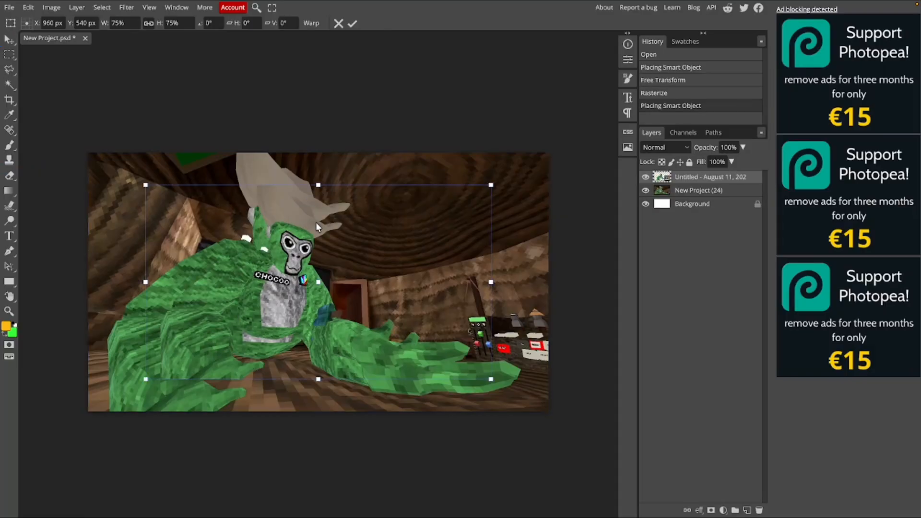
drag(339, 185, 338, 153)
drag(318, 379, 318, 411)
right_click(677, 177)
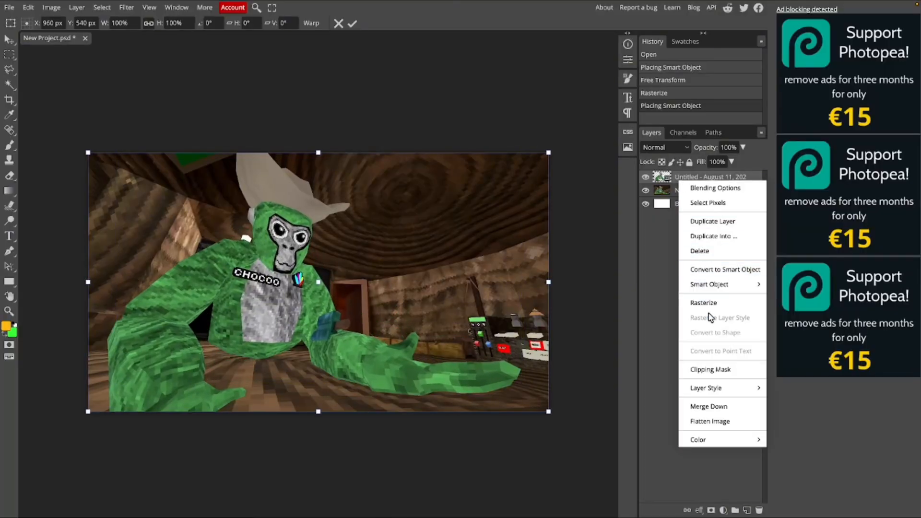
click(696, 302)
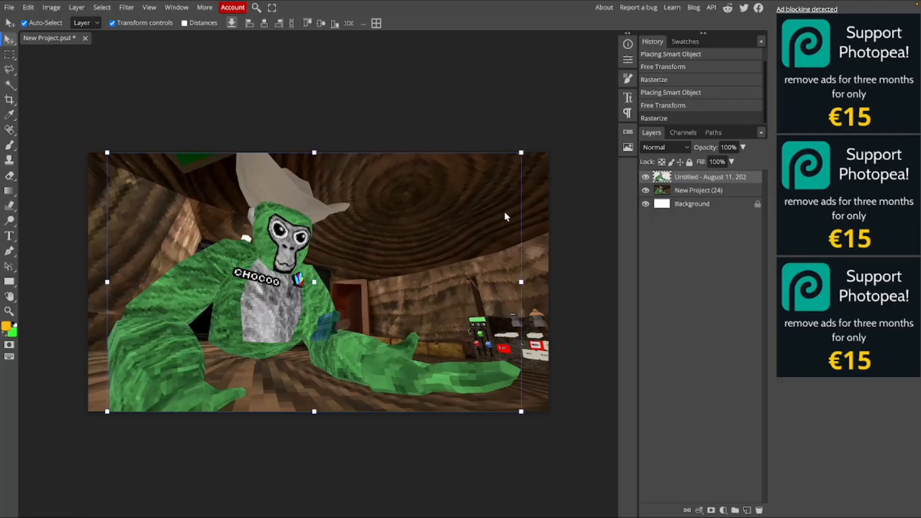
Search the web for "rule of thirds png" in a new browser tab
mouse_move(187, 2)
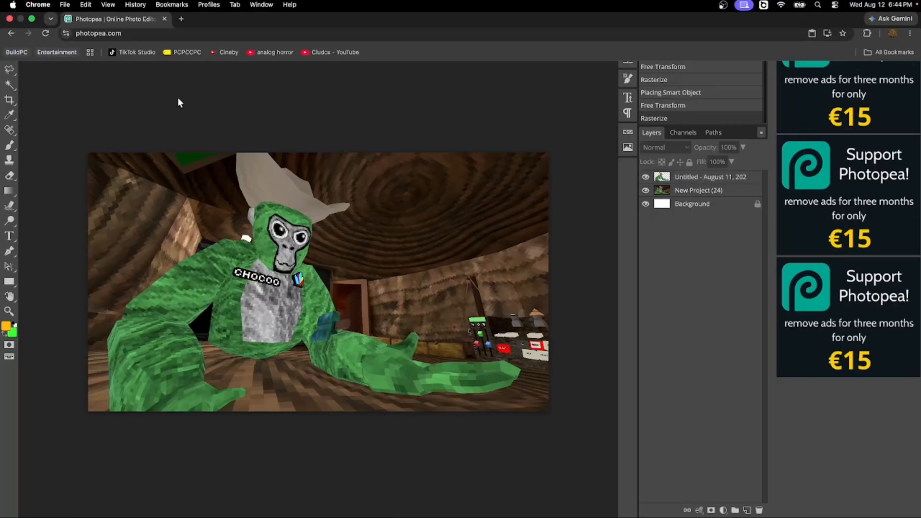
key(super+t)
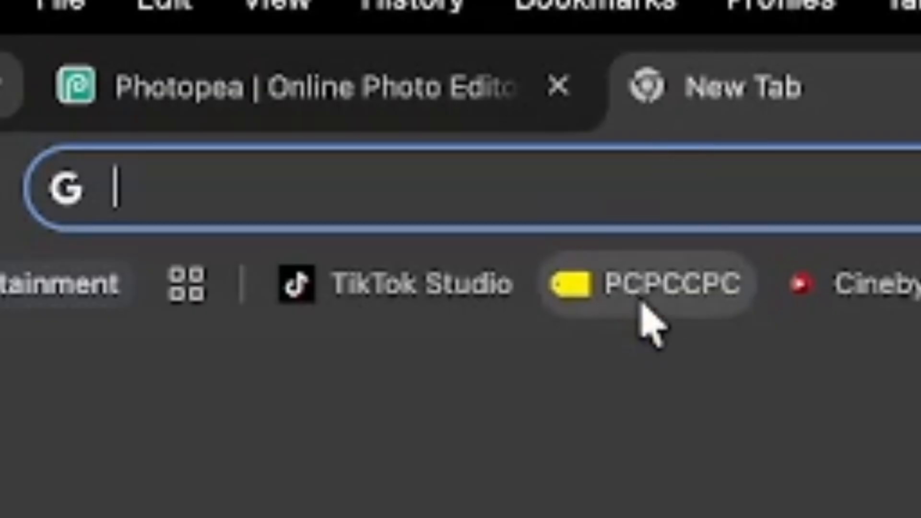
text(rule of thi)
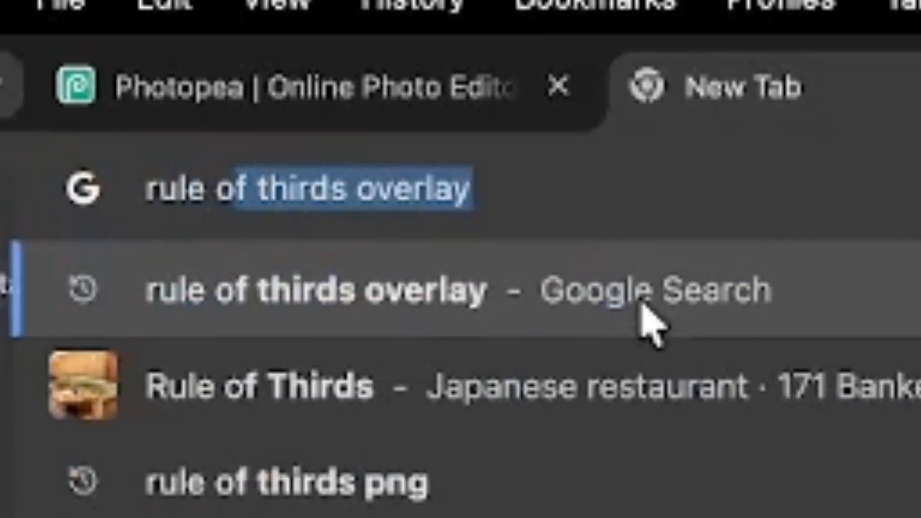
text(rds p)
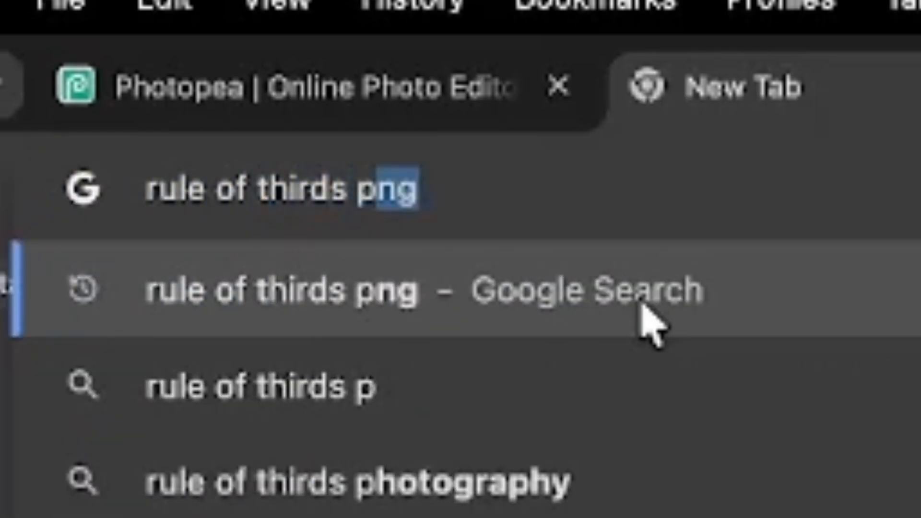
key(Return)
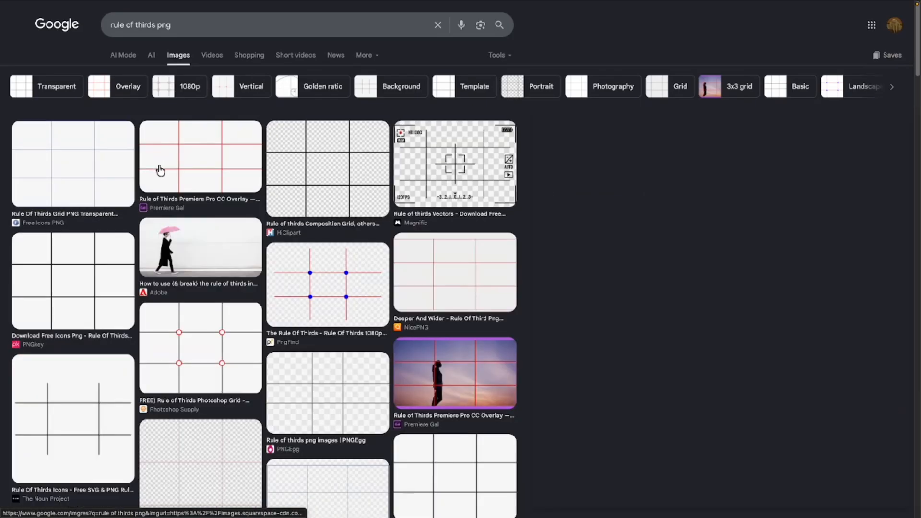
Copy the red Premiere Gal rule-of-thirds grid into the Photopea project and put its layer above all the others
click(160, 170)
right_click(701, 223)
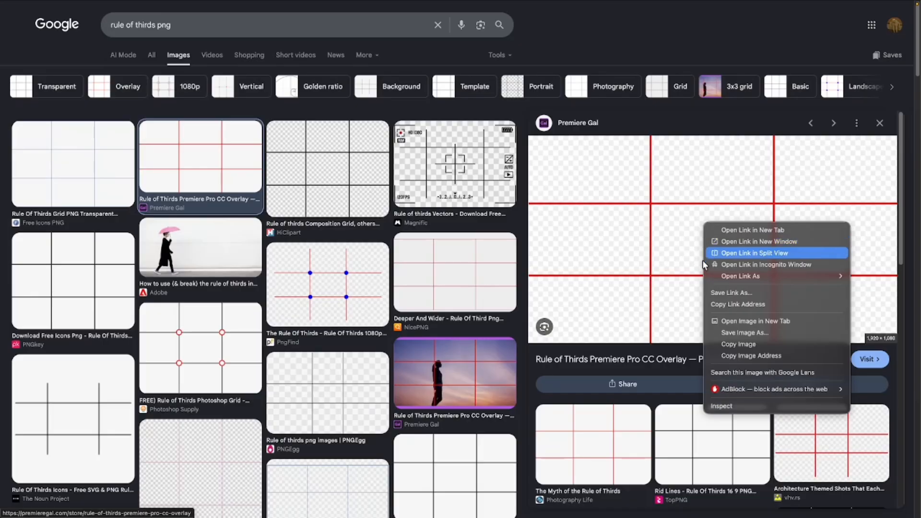
click(750, 356)
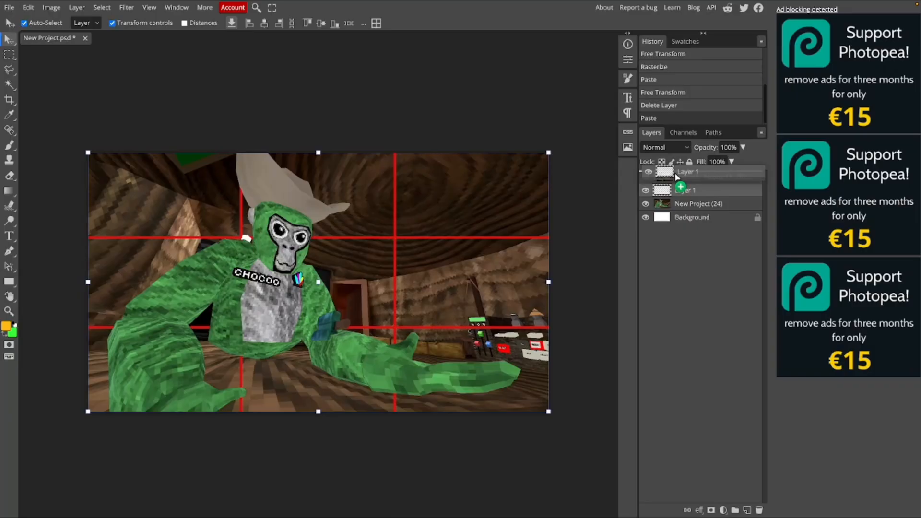
drag(675, 174, 671, 168)
Select the cut-out and scene layers together and move them left so the gorilla's face meets the left vertical grid line
click(387, 165)
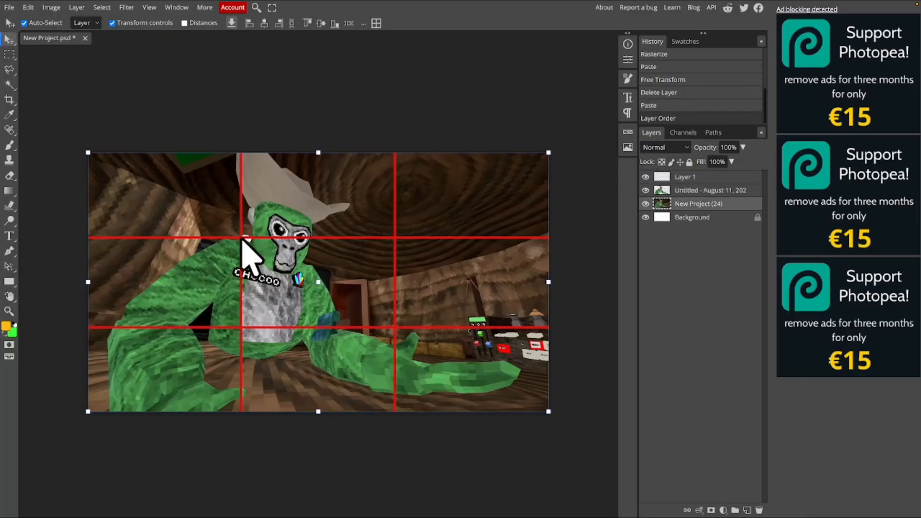
click(449, 233)
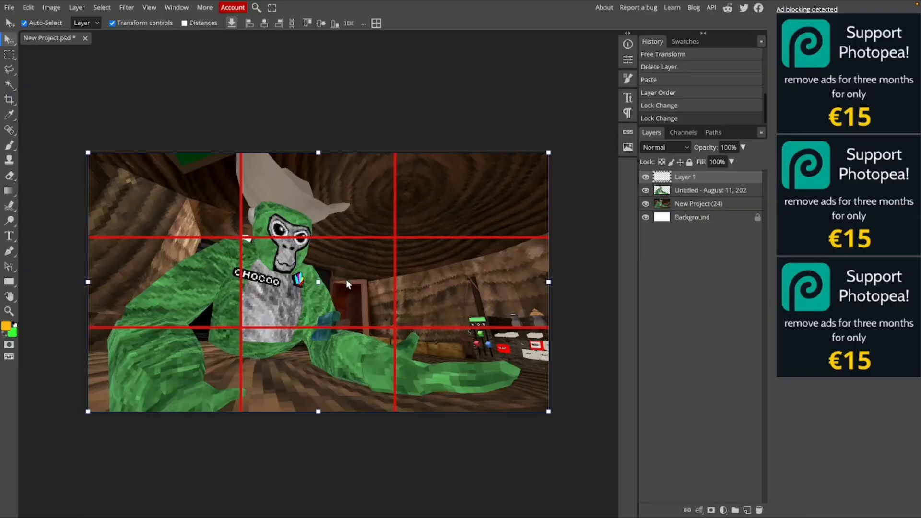
click(389, 326)
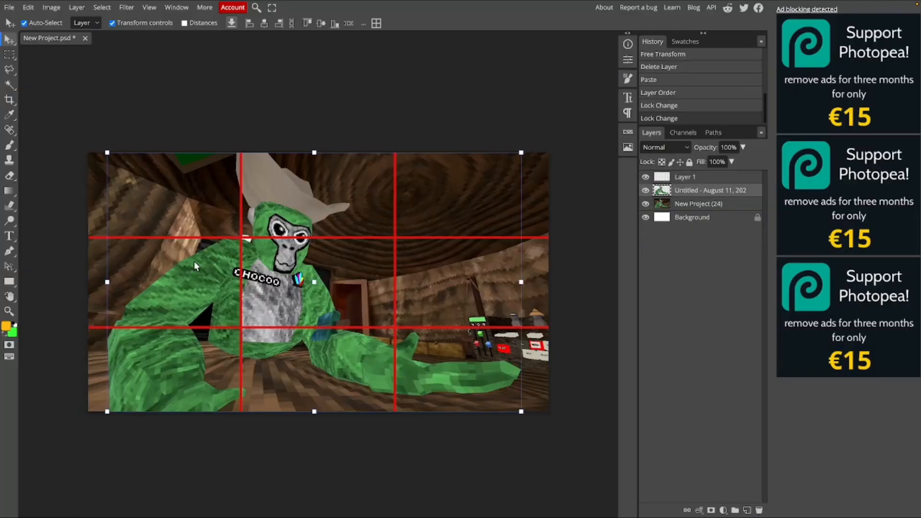
shift+click(683, 205)
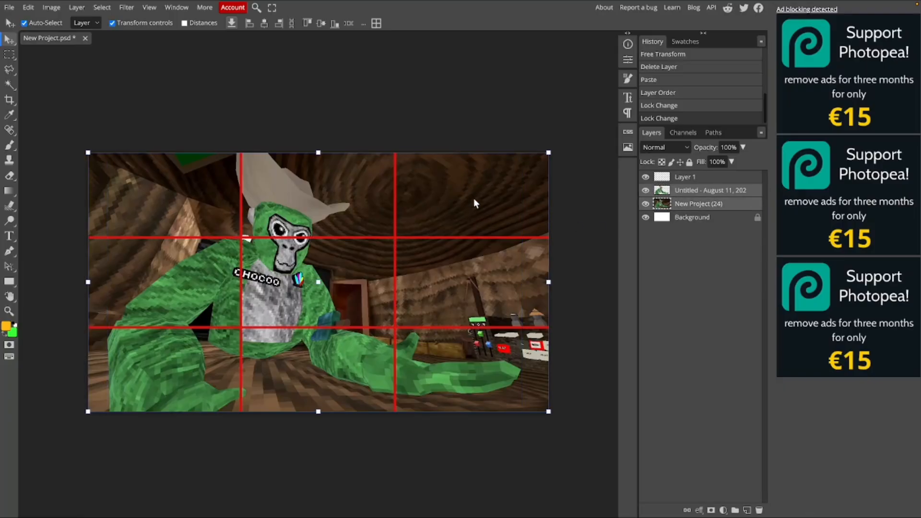
key(shift+Left)
key(shift+Left)
key(shift+Left)
key(shift+Left)
key(shift+Left)
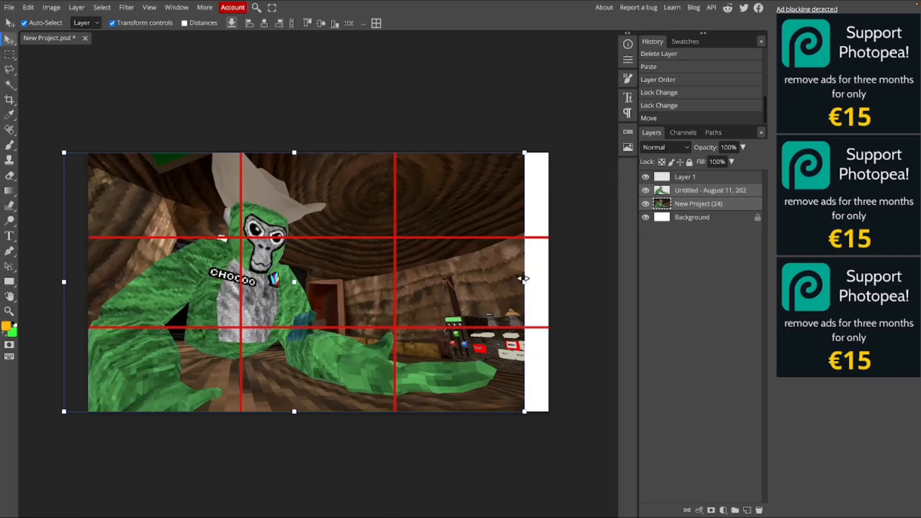
Enlarge both selected layers to 109.74% to cover the canvas's right edge, and hide the rule-of-thirds grid layer
drag(524, 278, 548, 280)
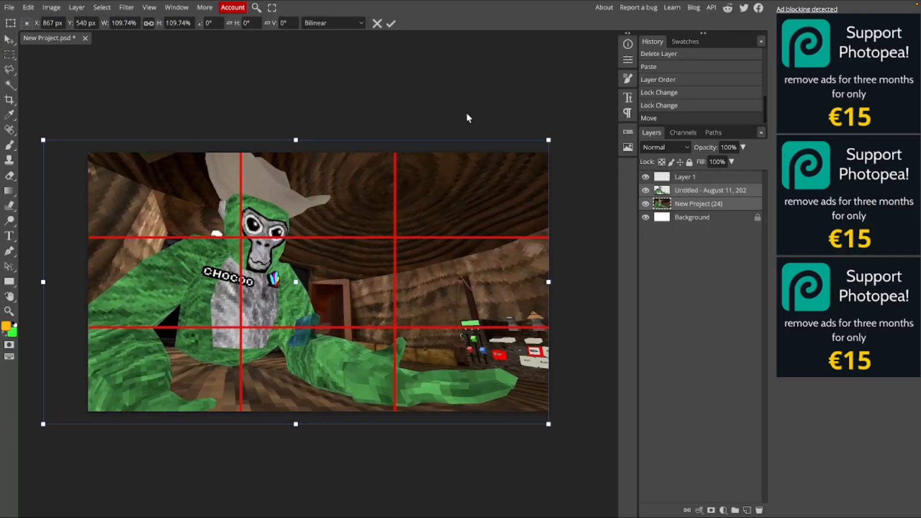
key(Return)
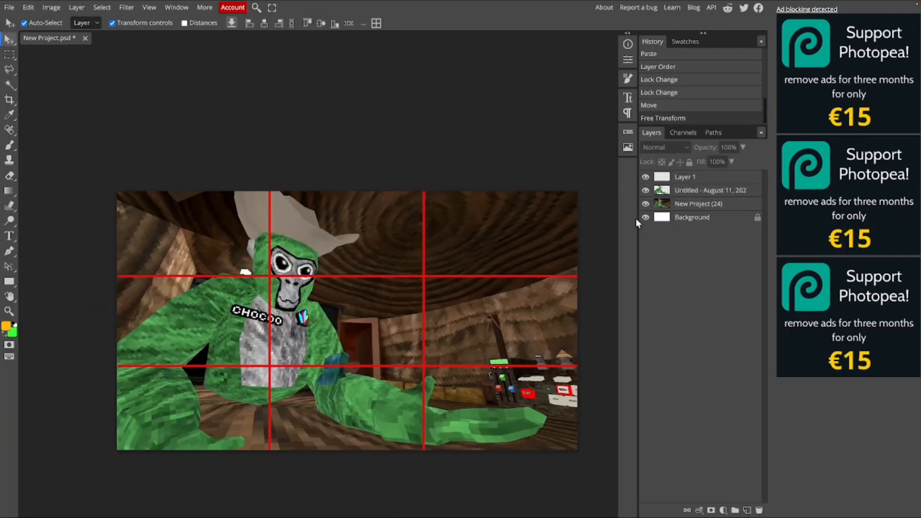
click(646, 177)
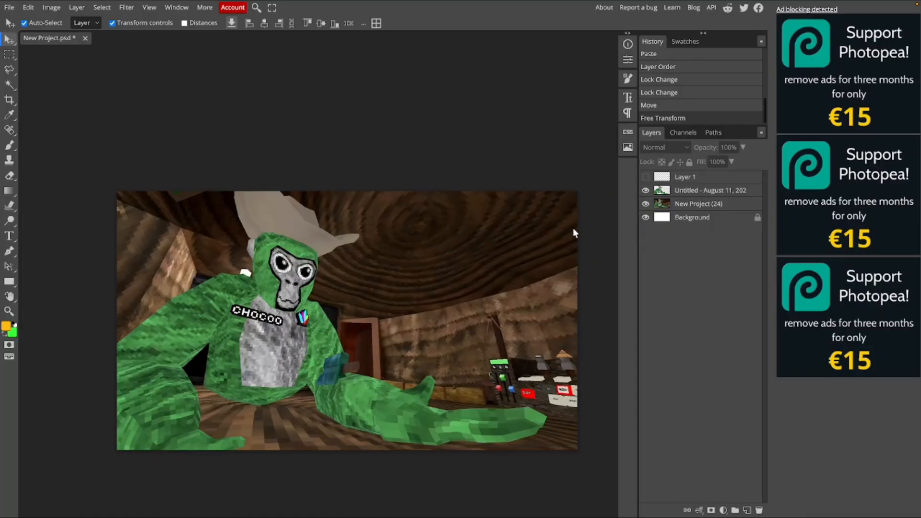
Apply Brightness/Contrast to the cut-out gorilla layer with brightness 20 and contrast 47
click(670, 195)
click(53, 10)
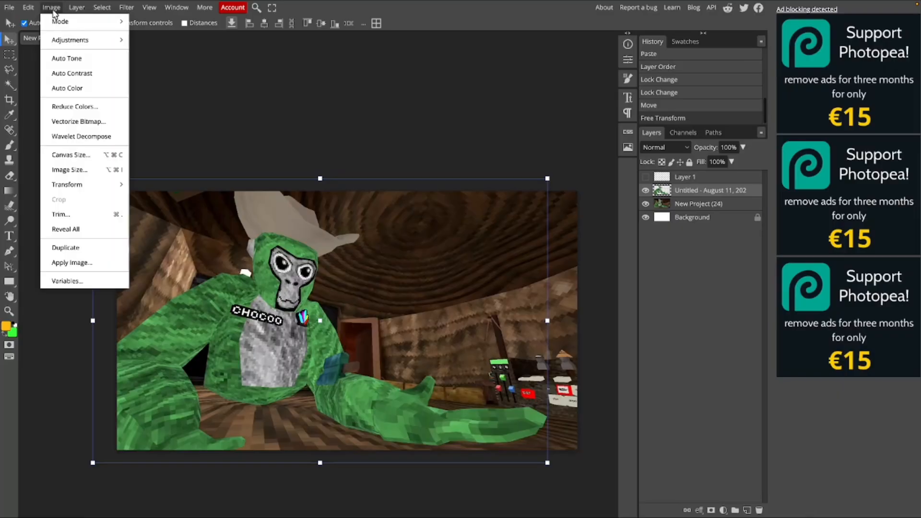
mouse_move(77, 40)
click(187, 41)
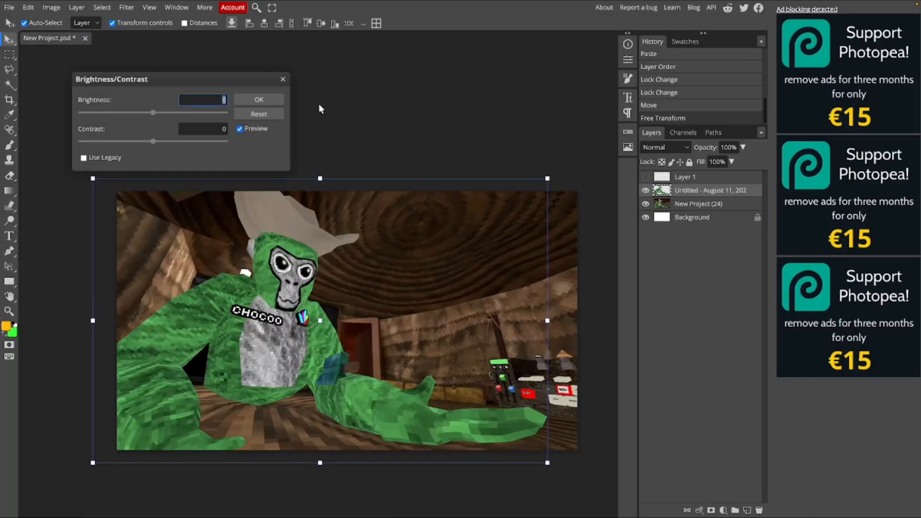
drag(154, 112, 186, 152)
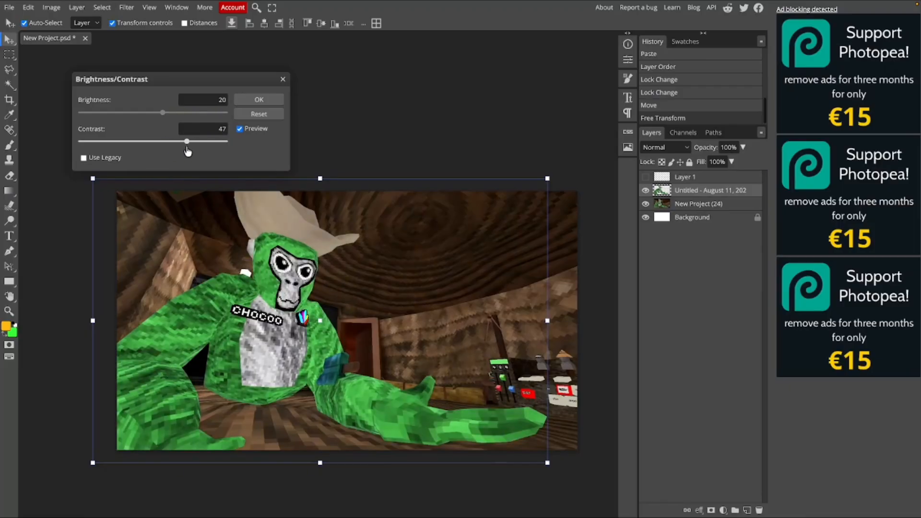
key(Return)
Apply Brightness/Contrast to the New Project (24) scene layer with brightness -50 and a raised contrast
mouse_move(61, 42)
click(52, 7)
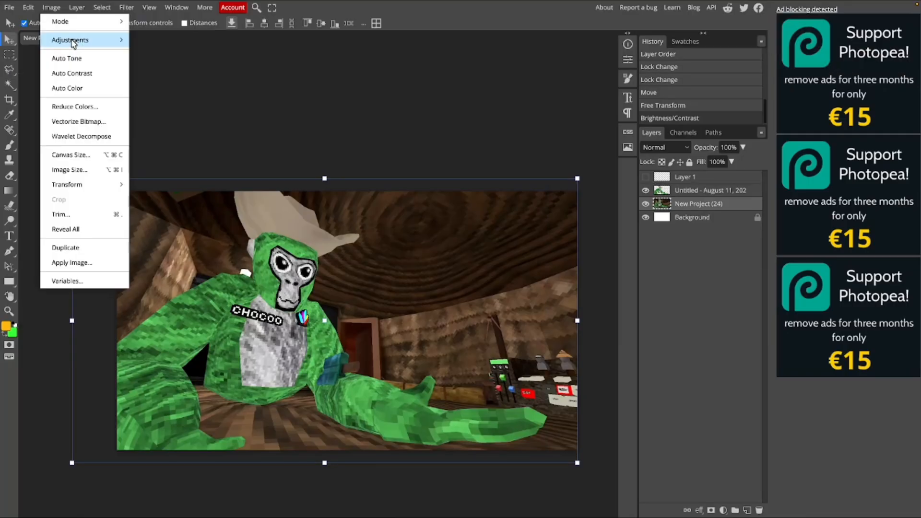
click(173, 39)
drag(152, 113, 129, 115)
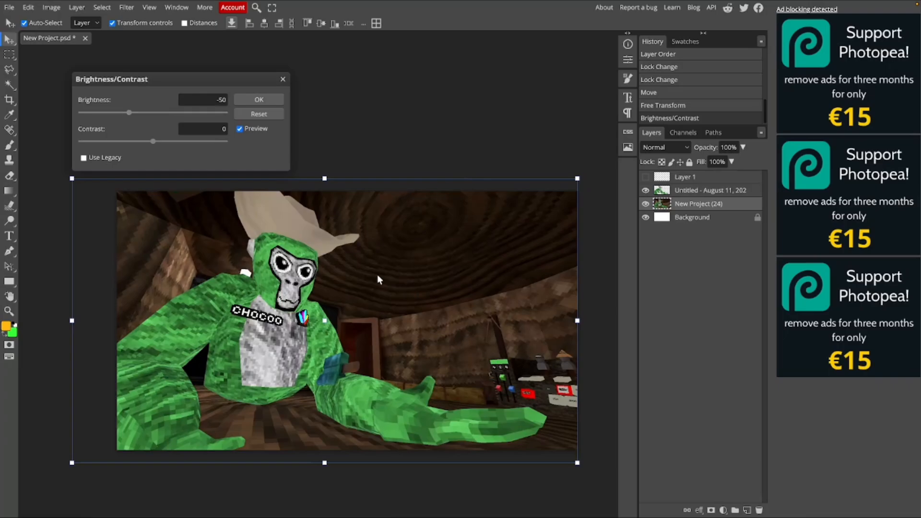
drag(153, 141, 183, 154)
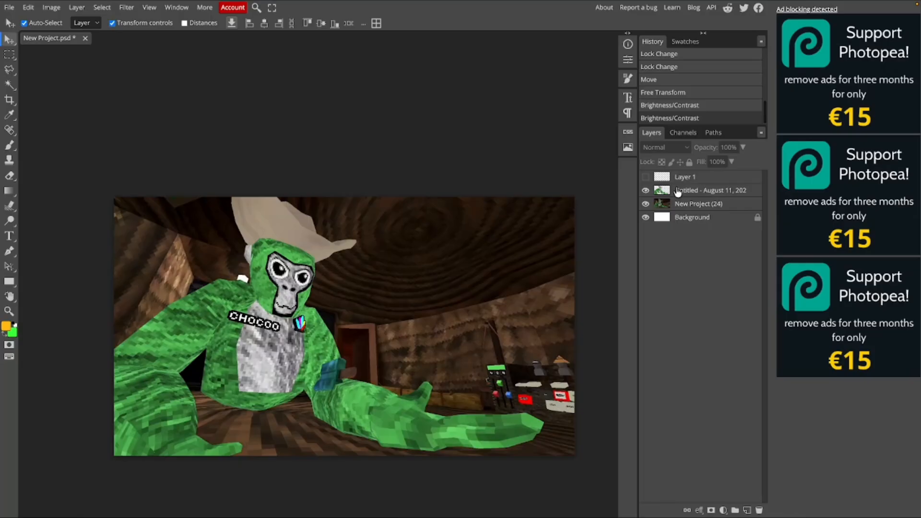
Select the cut-out gorilla layer and set up the Burn tool with a larger soft round brush at 0% hardness
click(677, 191)
click(10, 221)
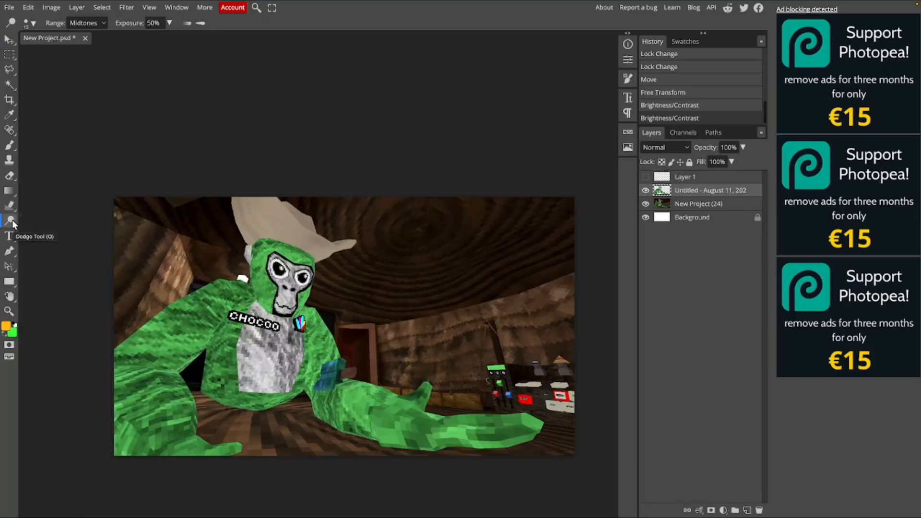
right_click(13, 220)
click(34, 236)
click(213, 254)
right_click(187, 242)
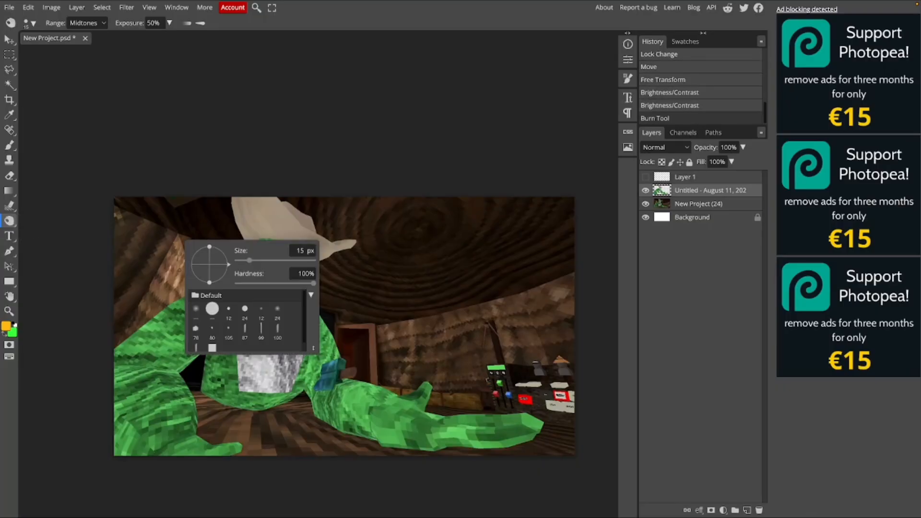
click(198, 313)
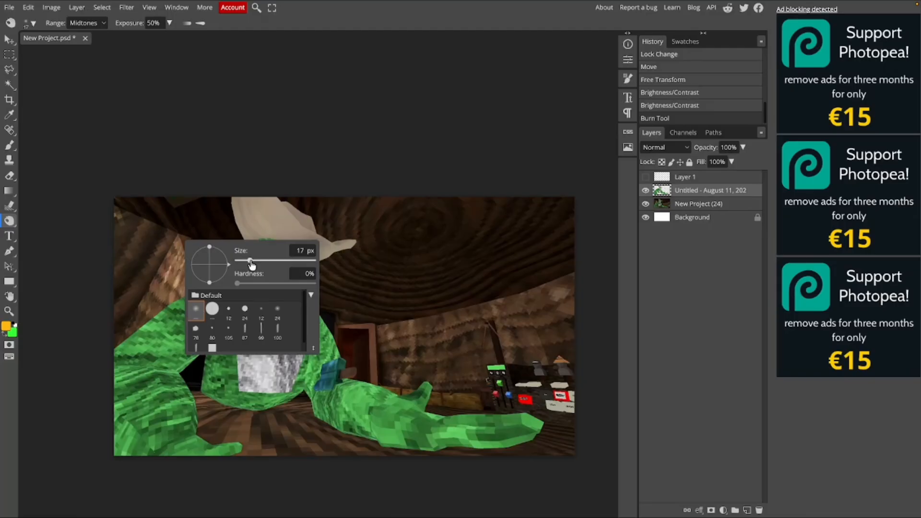
drag(249, 261, 268, 268)
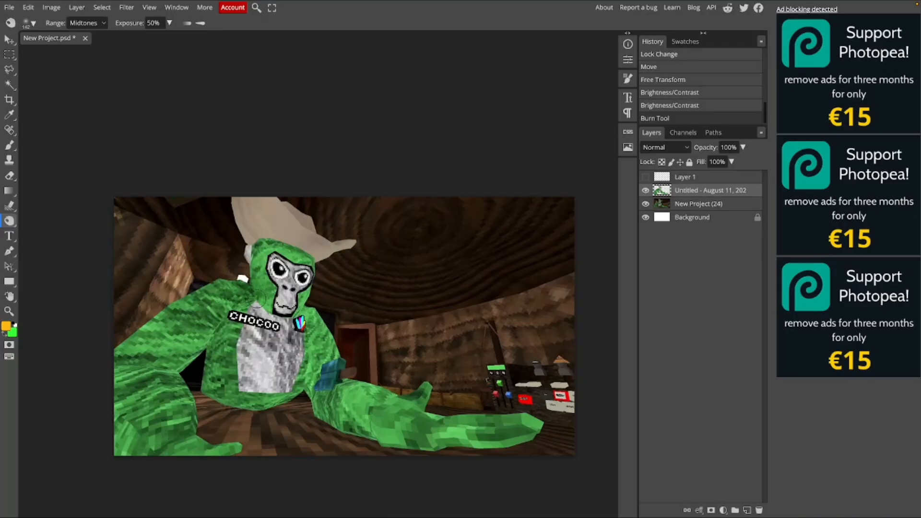
Burn shadows onto the cut-out gorilla around the neck, beneath the chin, along the inner arm and across the chest
mouse_move(257, 300)
mouse_down()
mouse_move(297, 318)
mouse_move(307, 303)
mouse_up()
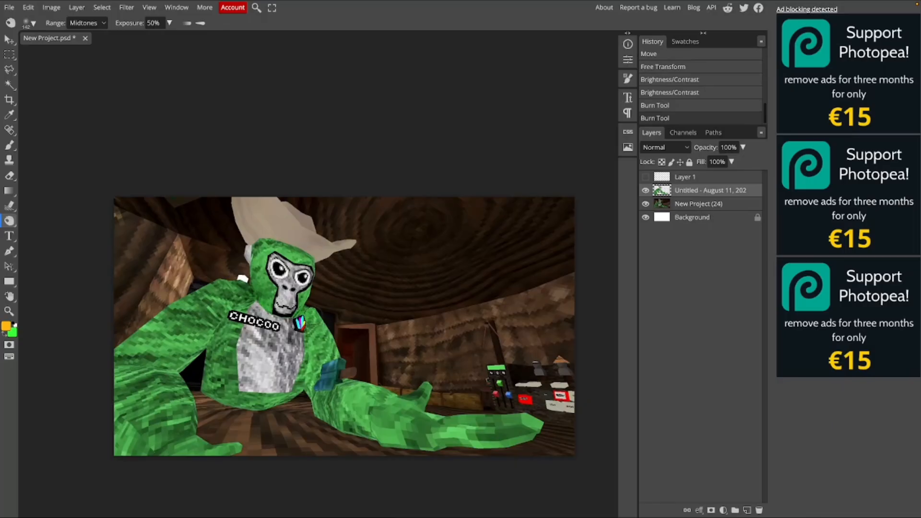
drag(240, 307, 194, 353)
drag(273, 362, 283, 357)
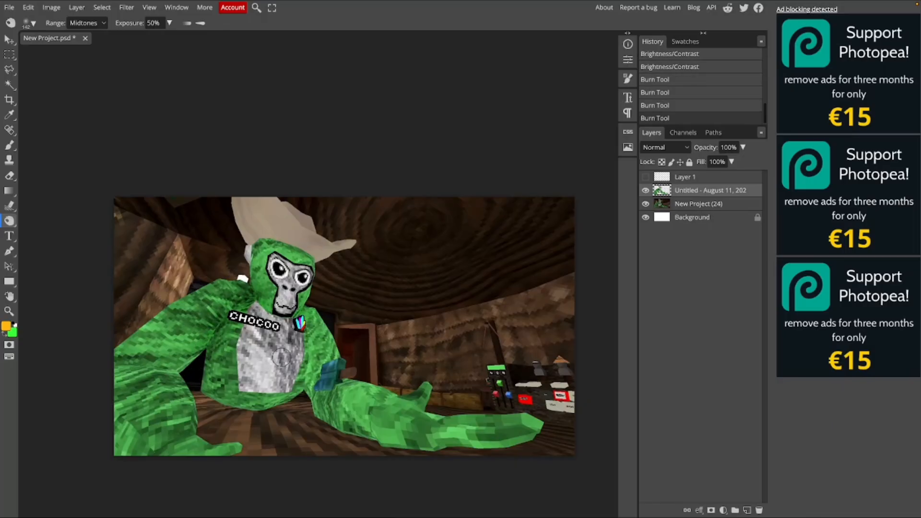
drag(202, 354, 288, 383)
Burn shading into the wooden floor beneath the gorilla on the New Project (24) layer
click(706, 204)
drag(299, 422, 233, 431)
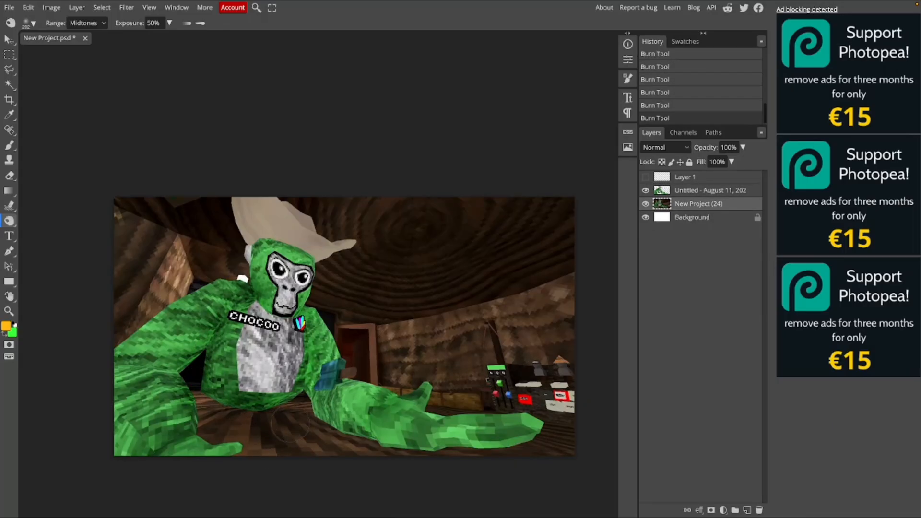
key(ctrl+z)
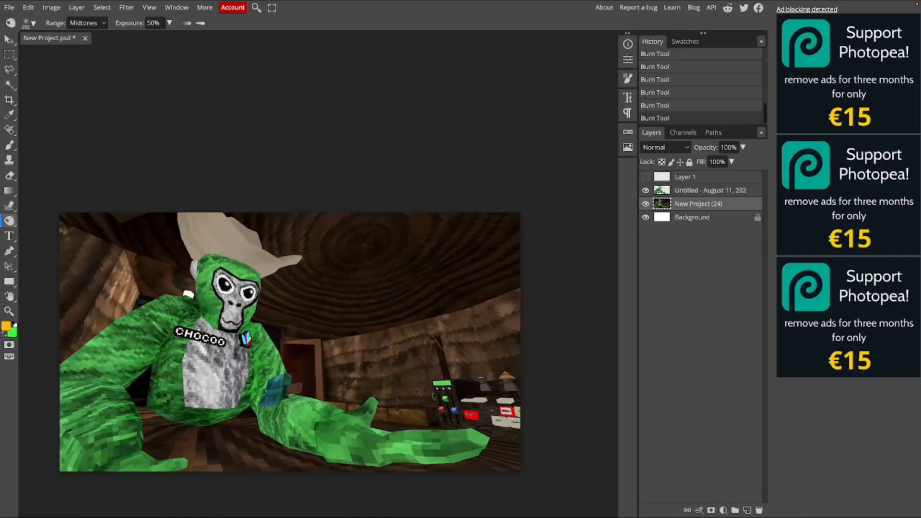
Select the cut-out gorilla layer and set up the Dodge tool with an enlarged soft round brush at 0% hardness
key(alt+bracketright)
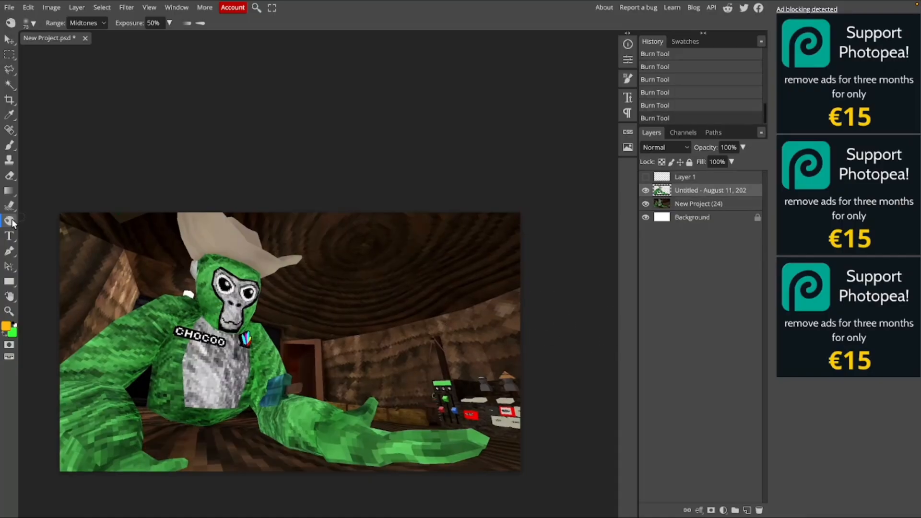
right_click(10, 220)
click(28, 220)
right_click(373, 264)
click(384, 334)
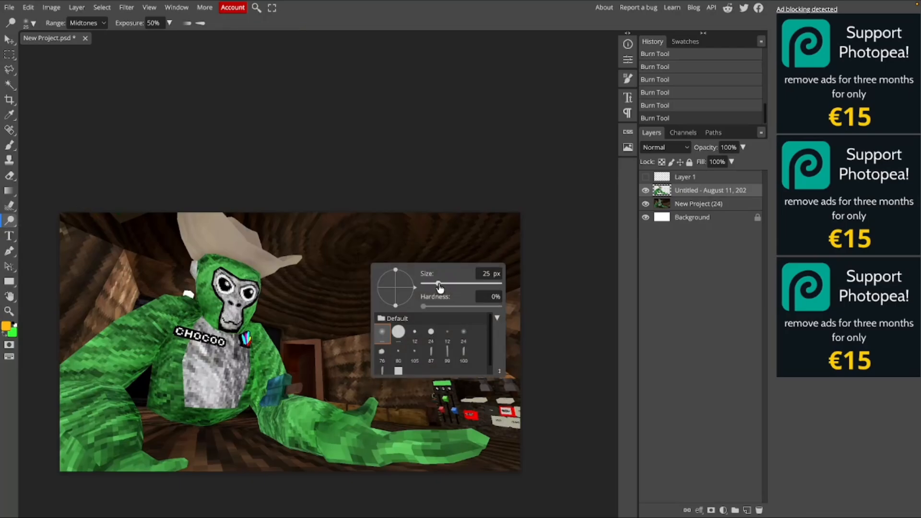
drag(434, 283, 447, 283)
click(449, 283)
Dodge a highlight along the gorilla's outstretched forearm and open palm
click(256, 256)
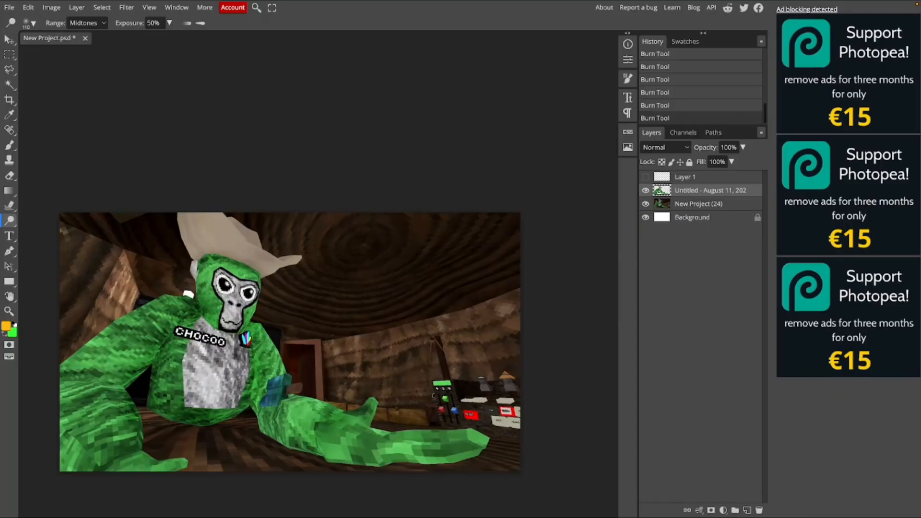
mouse_move(345, 420)
mouse_down()
mouse_move(422, 438)
mouse_move(361, 420)
mouse_move(372, 403)
mouse_move(394, 425)
mouse_move(426, 434)
mouse_up()
scroll(281, 291, left, 2)
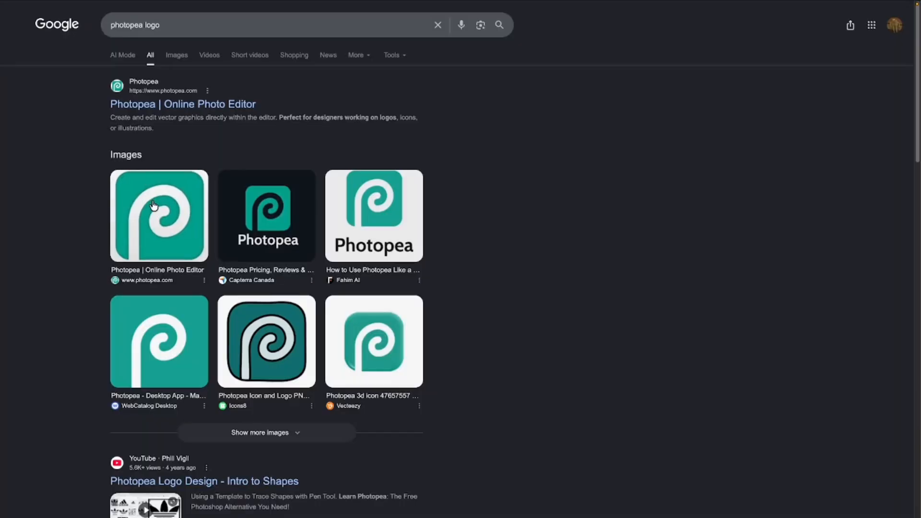
Copy the white-bordered Photopea logo image from the Google results and paste it into the Photopea thumbnail document
click(159, 216)
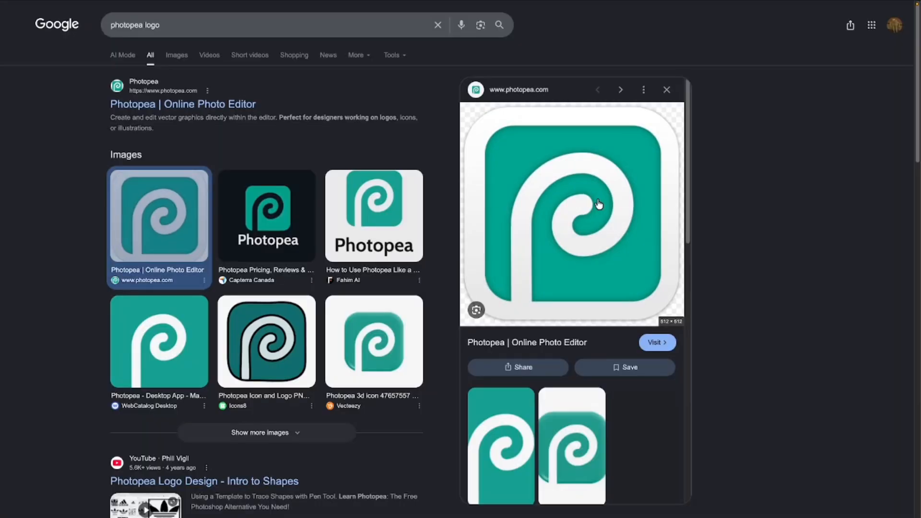
right_click(600, 200)
click(626, 319)
click(82, 25)
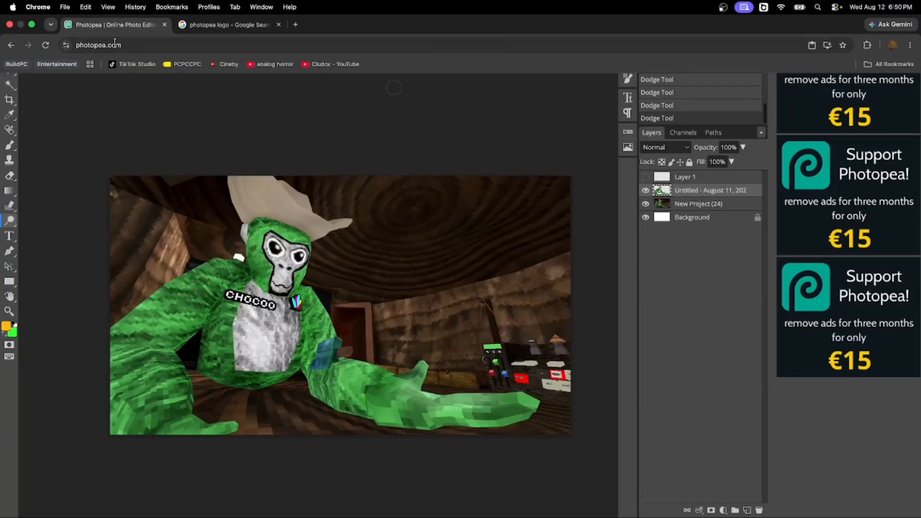
key(super+v)
Place the pasted logo above the gorilla's open palm and distort its corners so it is wider and slightly tilted
drag(366, 336, 460, 377)
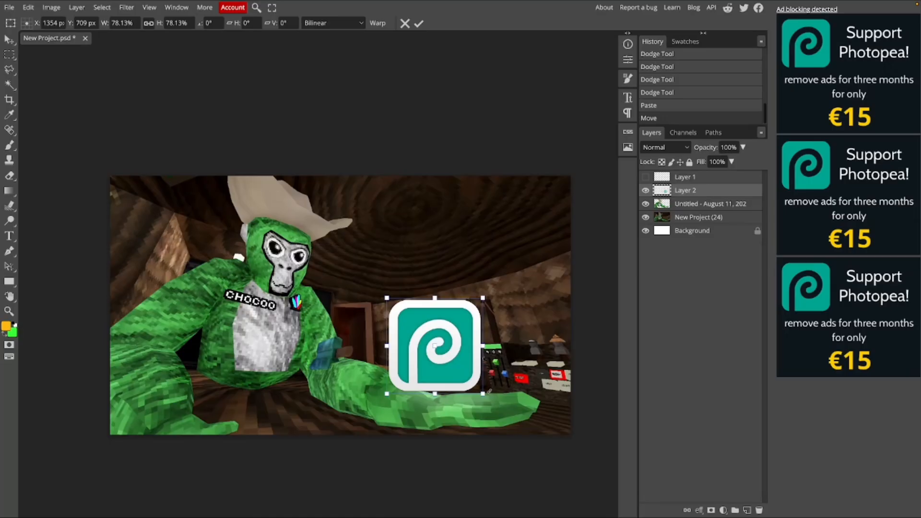
drag(487, 392, 500, 399)
drag(482, 298, 500, 301)
drag(386, 393, 392, 395)
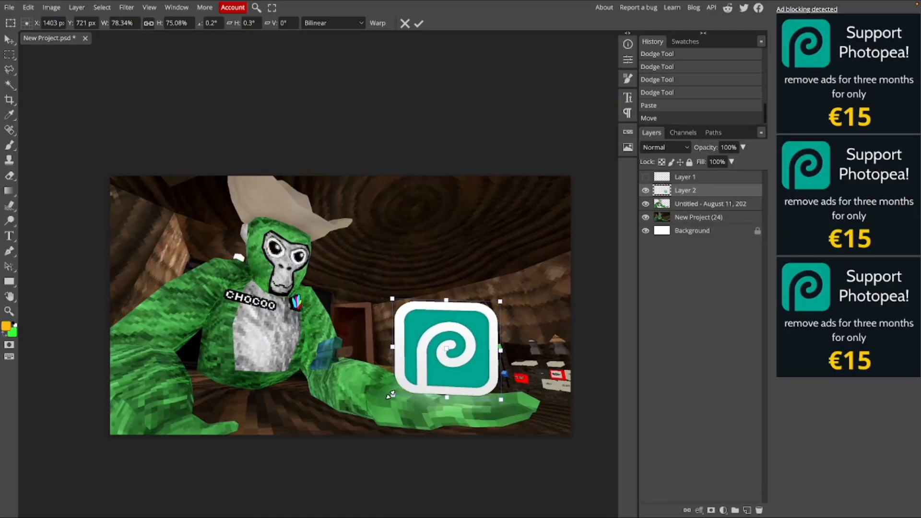
click(418, 23)
Add an Outer Glow layer style to the Photopea logo on Layer 2 and rasterize the style
scroll(469, 143, down, 1)
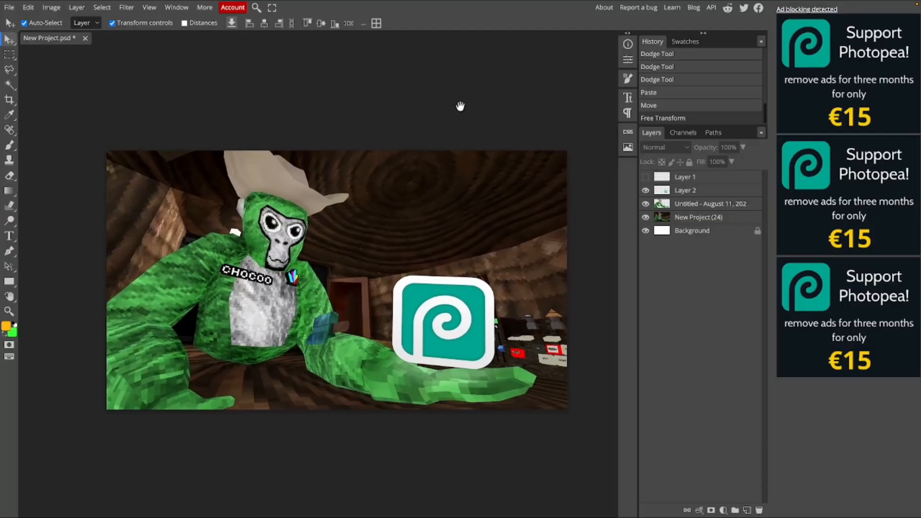
scroll(529, 112, right, 2)
click(681, 191)
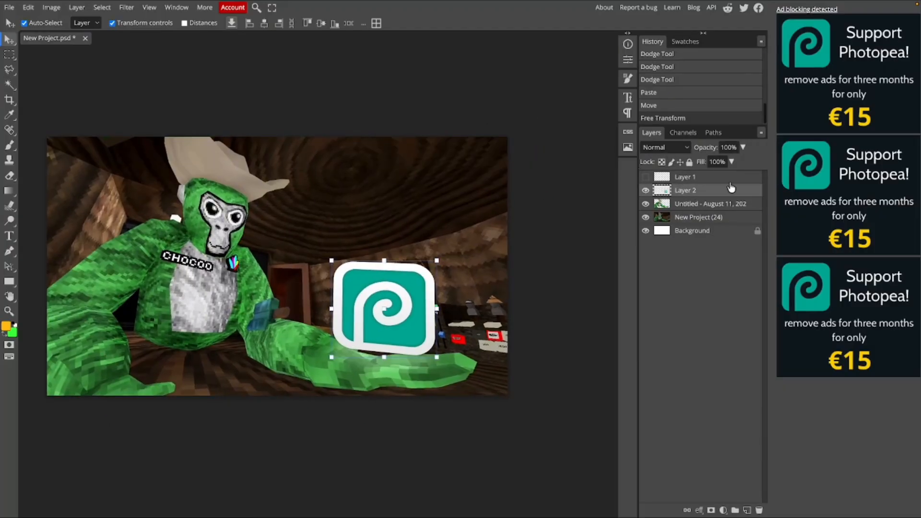
double_click(746, 191)
drag(125, 85, 525, 101)
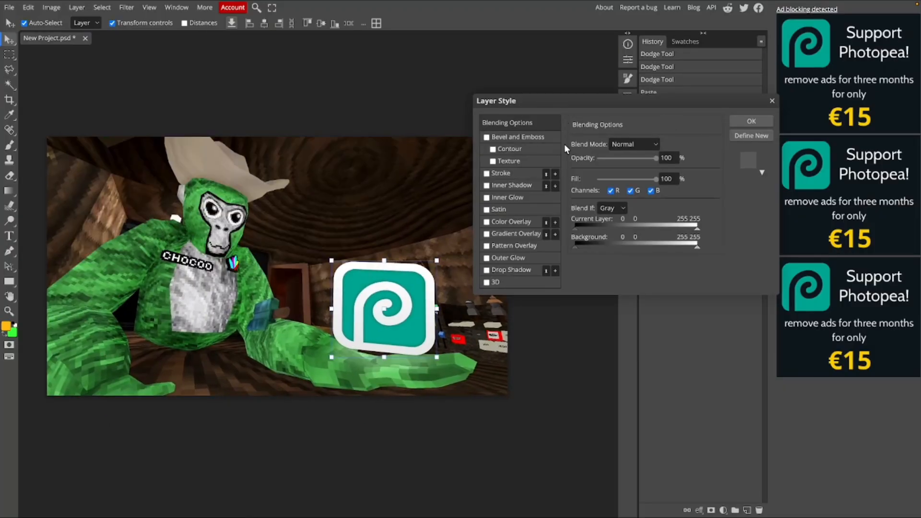
click(500, 172)
click(487, 258)
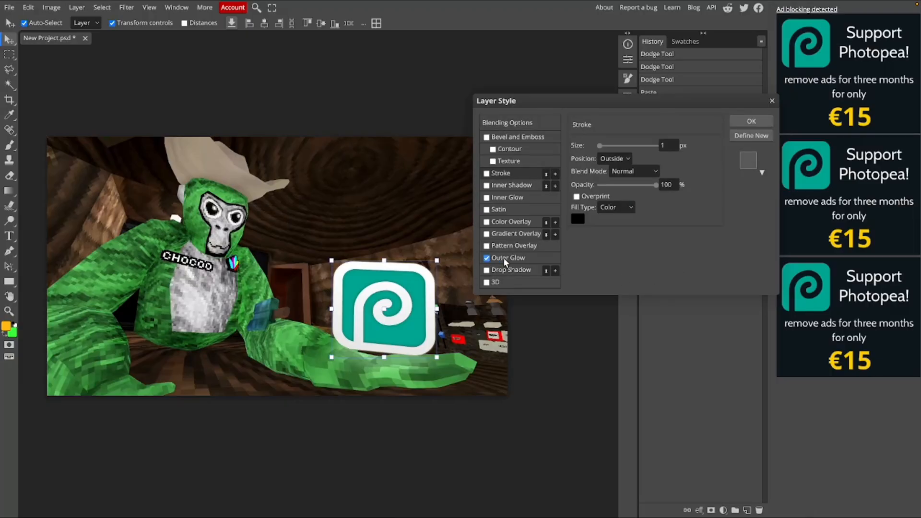
click(505, 261)
drag(563, 101, 525, 120)
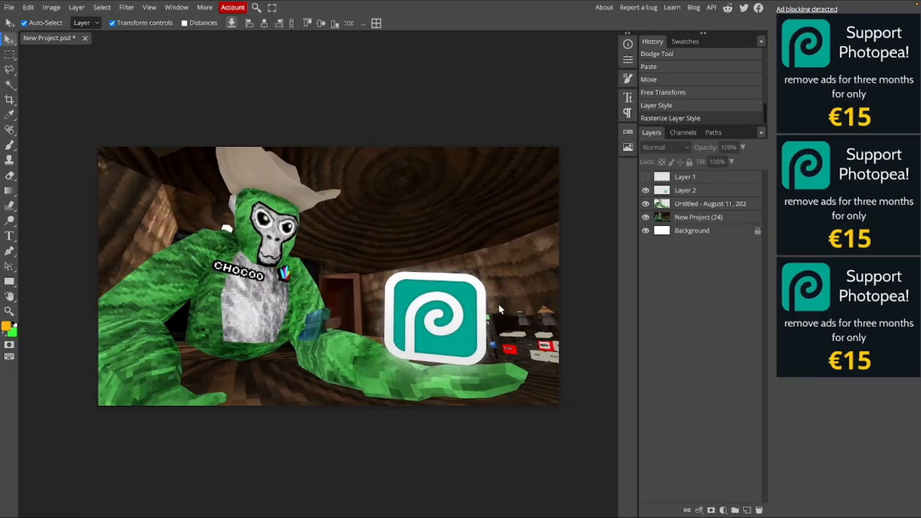
Show the rule-of-thirds grid layer and select the Photopea logo for alignment against it
click(645, 177)
click(442, 291)
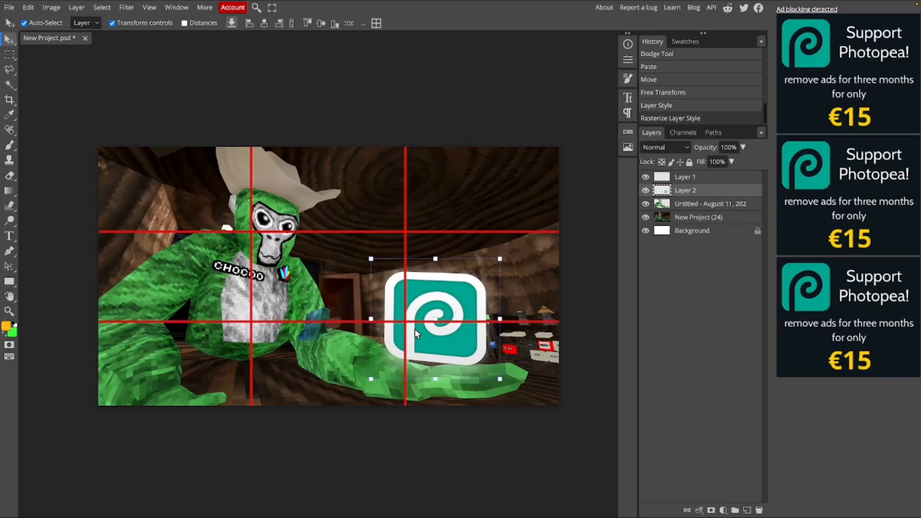